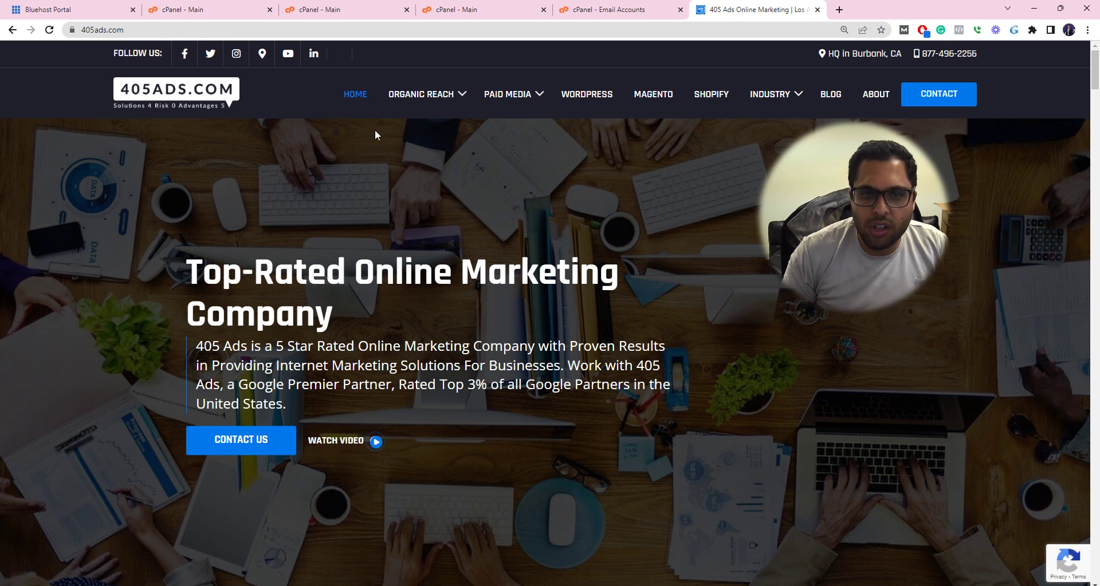
Step: Switch to the Bluehost Portal tab showing the Mold Repair, Plumbing site dashboard
left_click(81, 6)
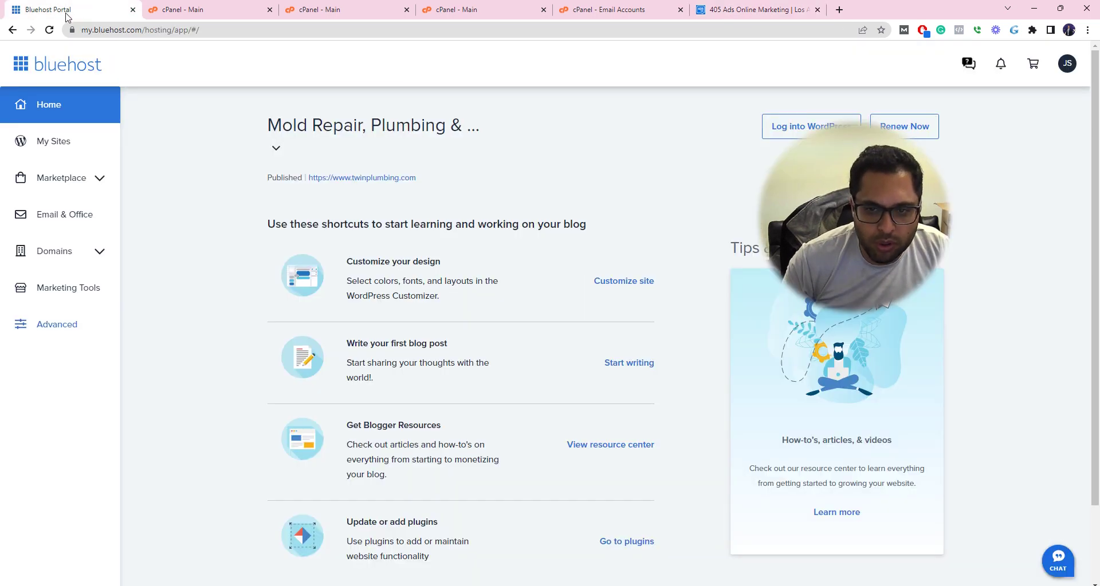
Step: Open cPanel and copy the hostname box5368.bluehost.com from the address bar URL
left_click(53, 325)
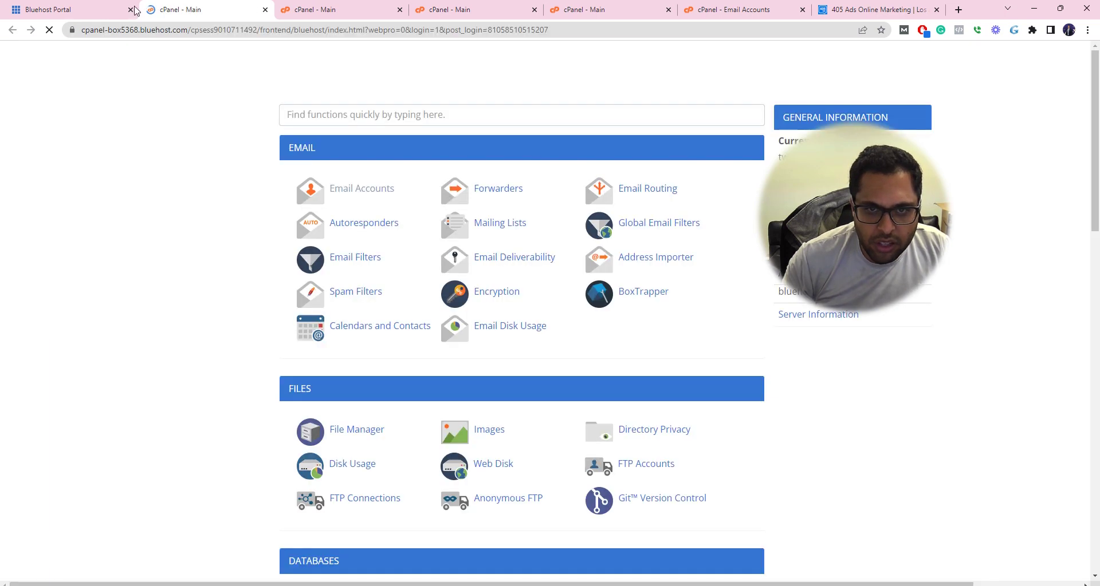
left_click_drag(92, 32, 653, 31)
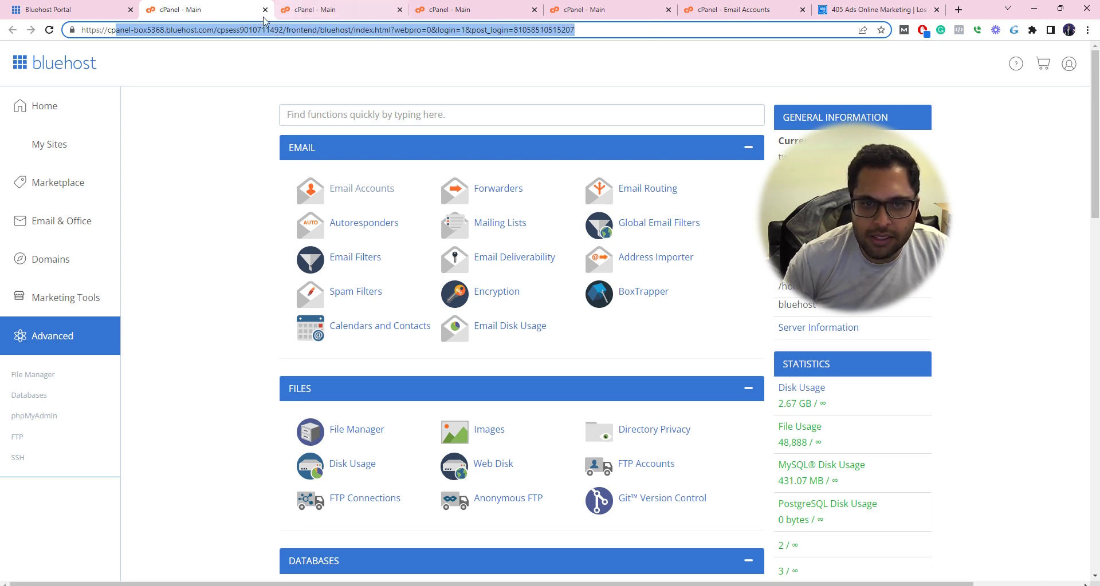
mouse_move(139, 31)
left_mouse_down()
mouse_move(212, 29)
mouse_move(135, 28)
left_mouse_up()
left_click(212, 28)
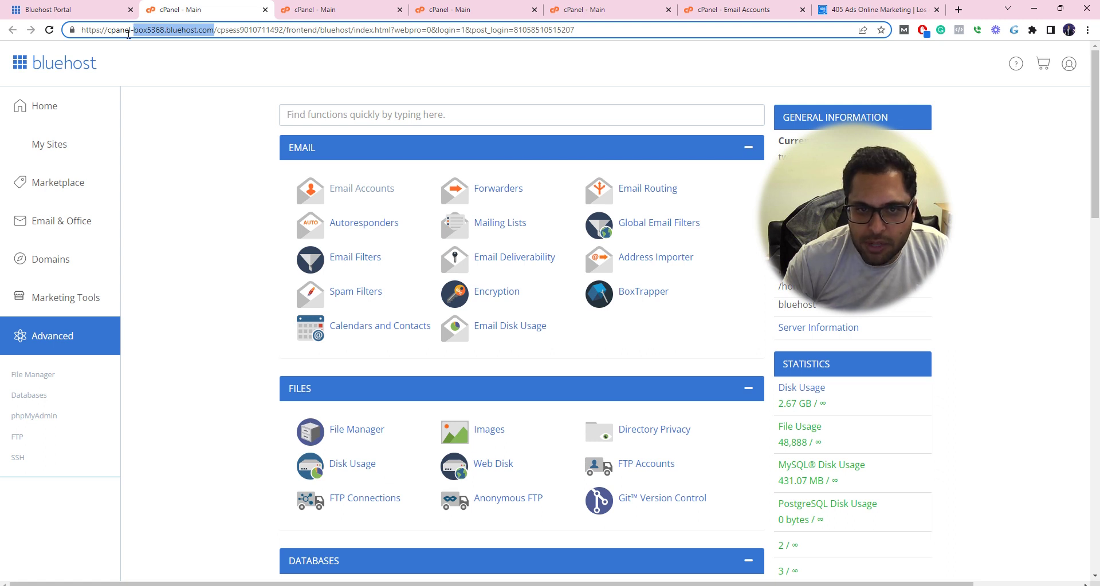
left_click_drag(135, 34, 213, 30)
key("ctrl+c")
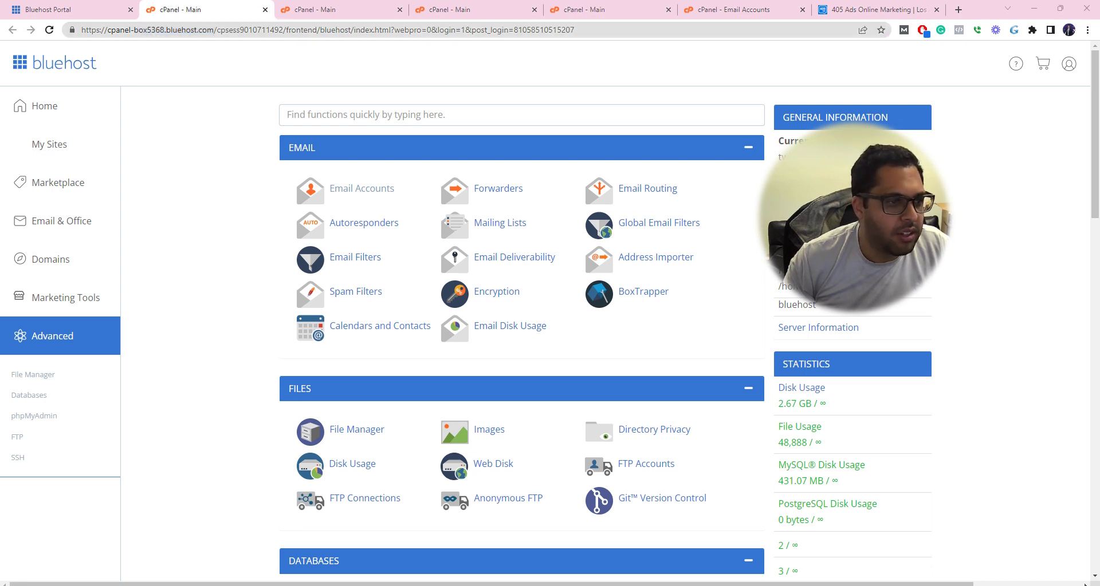
key("alt+Tab")
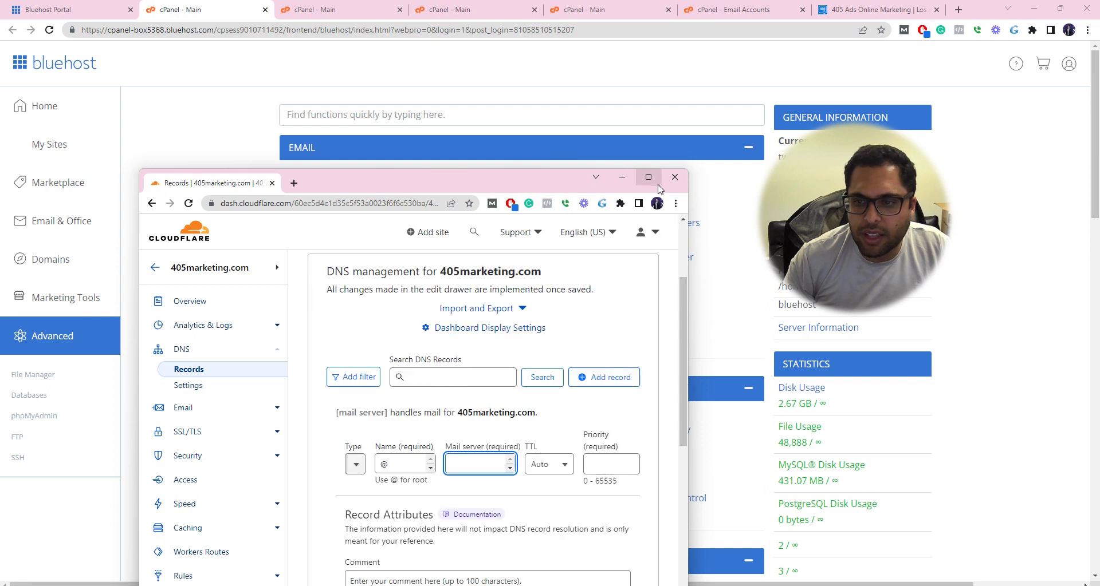
Step: Resize and maximize the Cloudflare window showing the new DNS record form
left_click(659, 184)
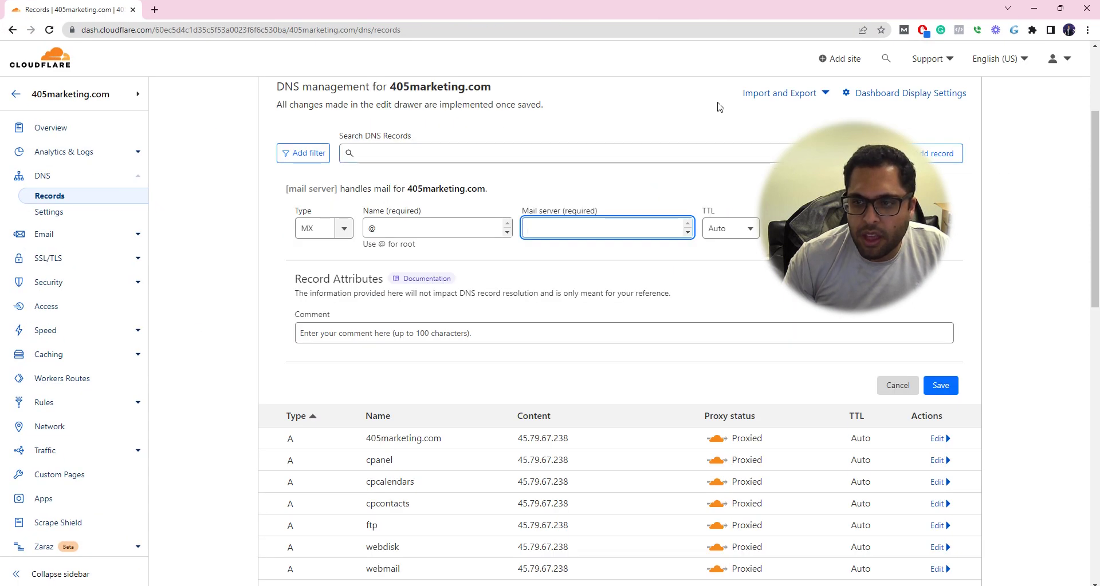
double_click(578, 2)
left_click_drag(517, 28, 368, 38)
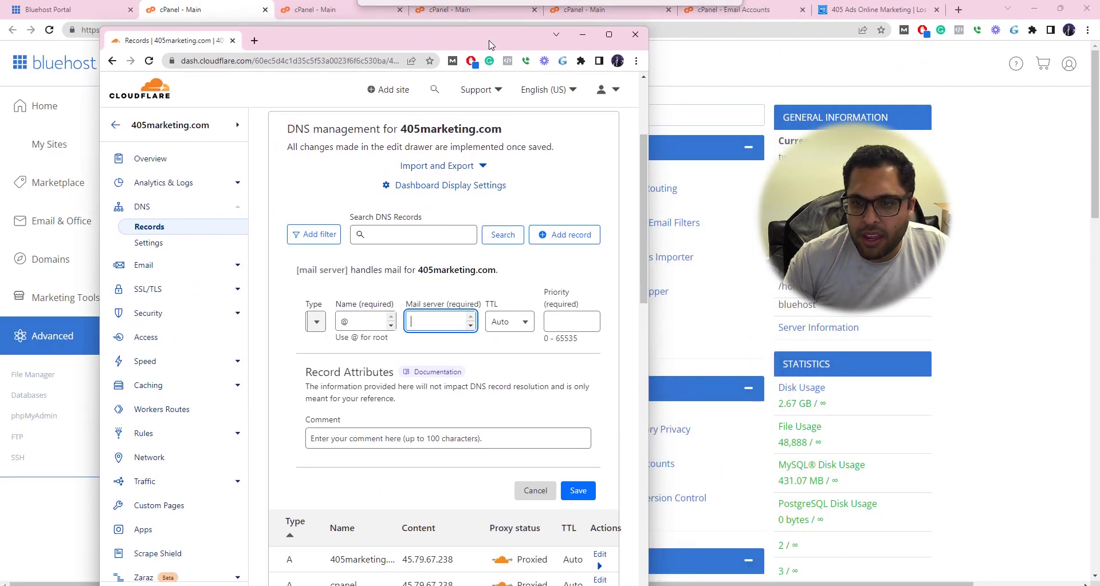
left_click(609, 35)
left_click_drag(855, 122, 999, 60)
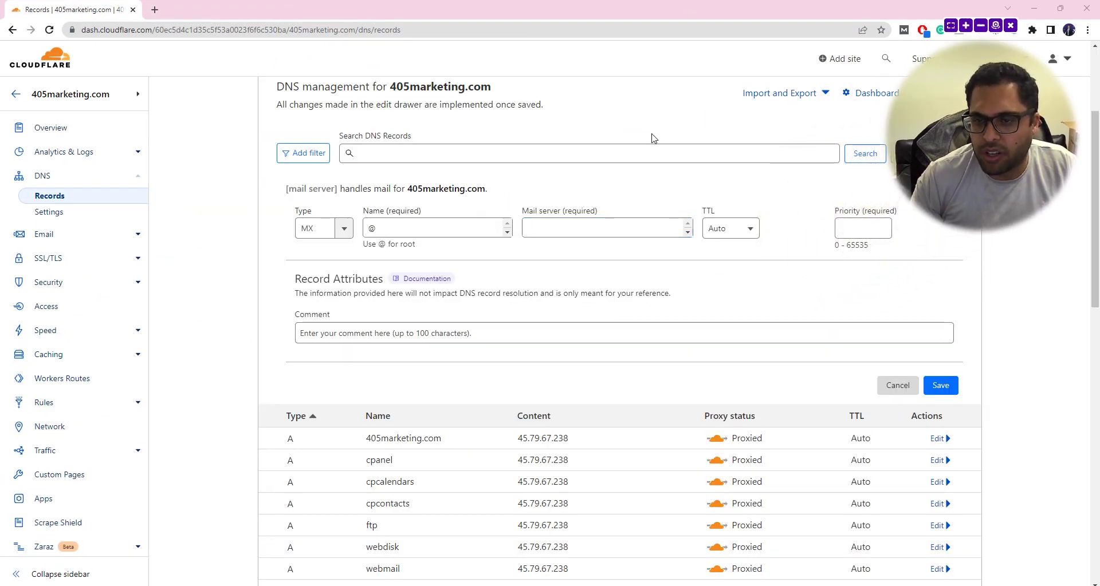
Step: With name @, paste box5368.bluehost.com as the MX mail server and set priority 0
left_click(413, 227)
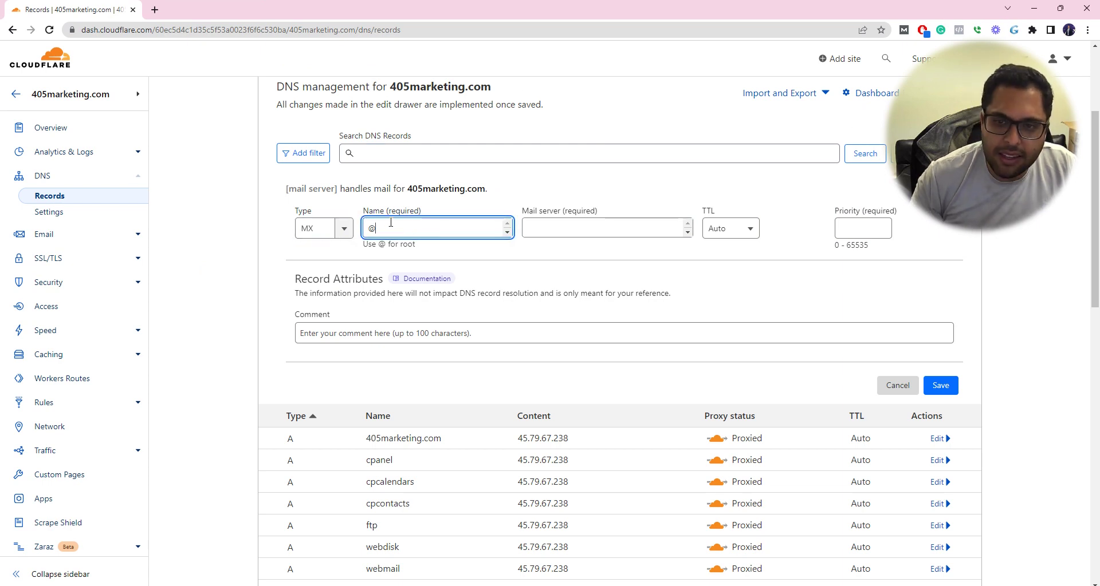
left_click(572, 228)
key("ctrl+v")
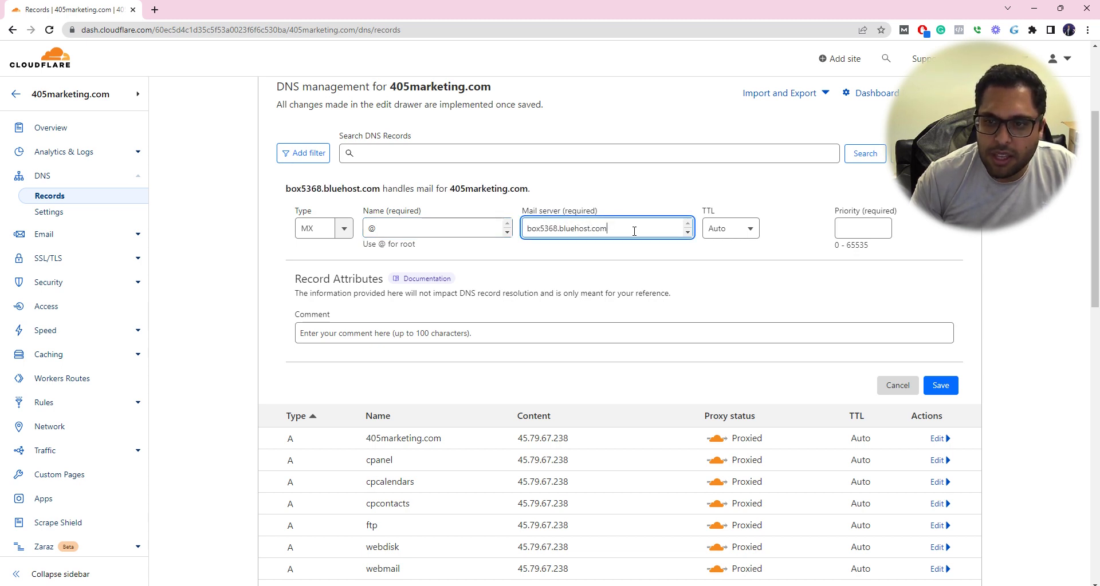
left_click_drag(627, 229, 521, 231)
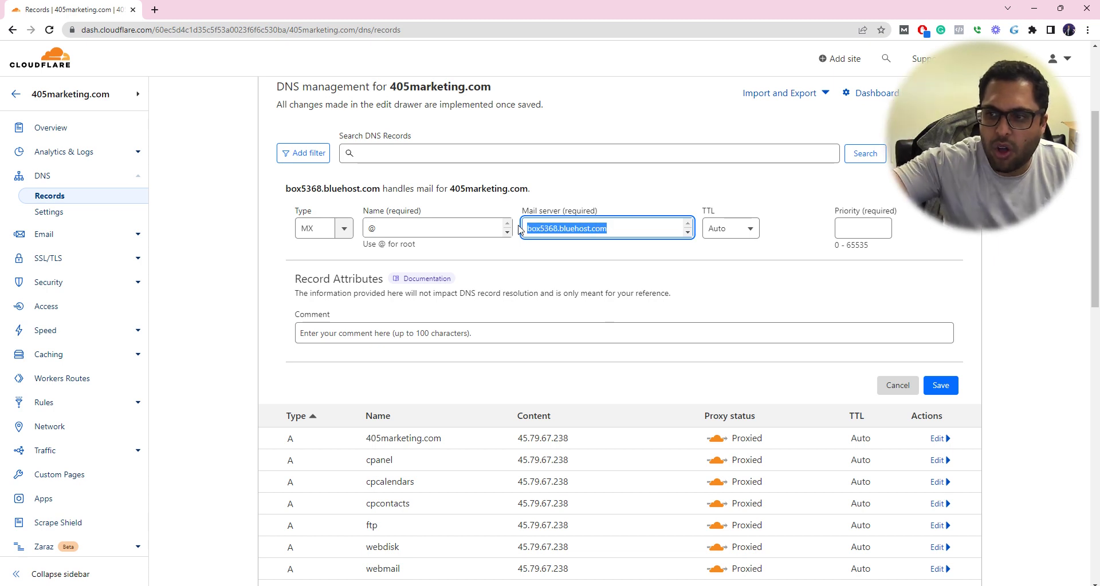
left_click(851, 231)
type("0")
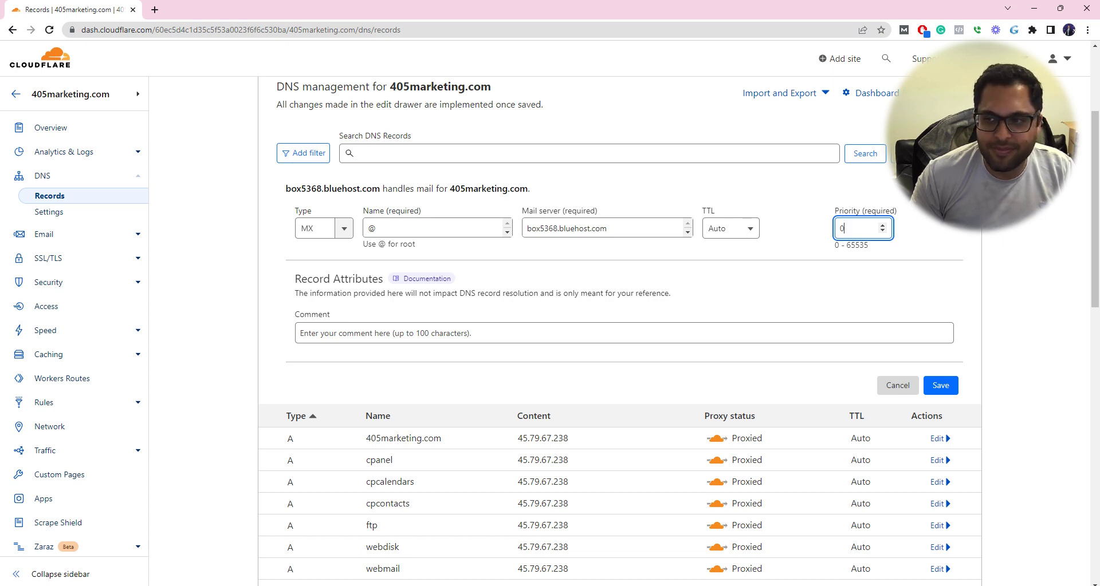
key("alt+Tab")
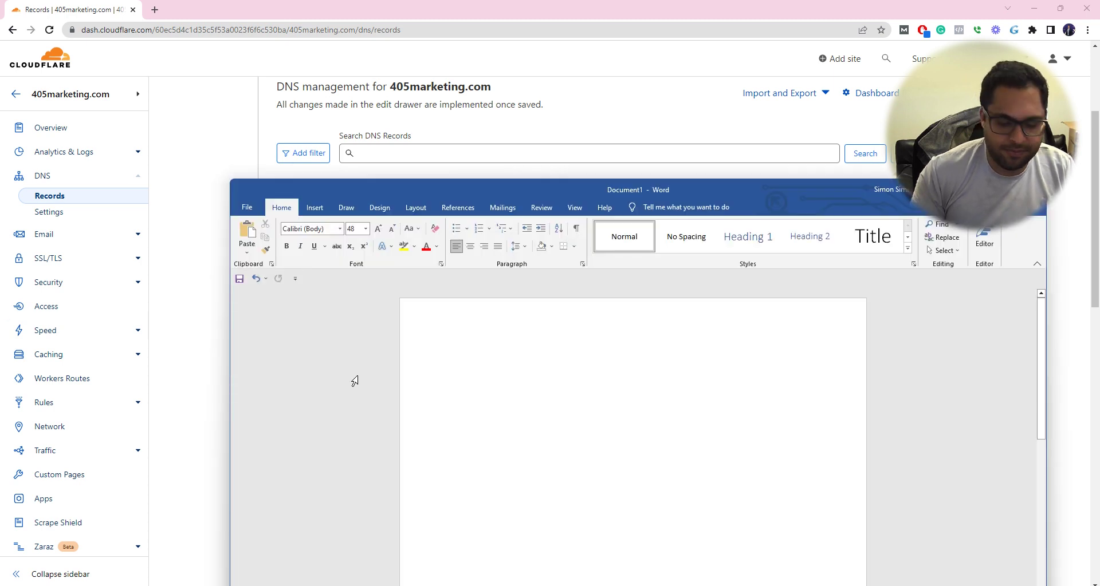
Step: Type 'That is not true.' and, on the next line, 'The MX record is not Mail.domain.com'
type("That is n")
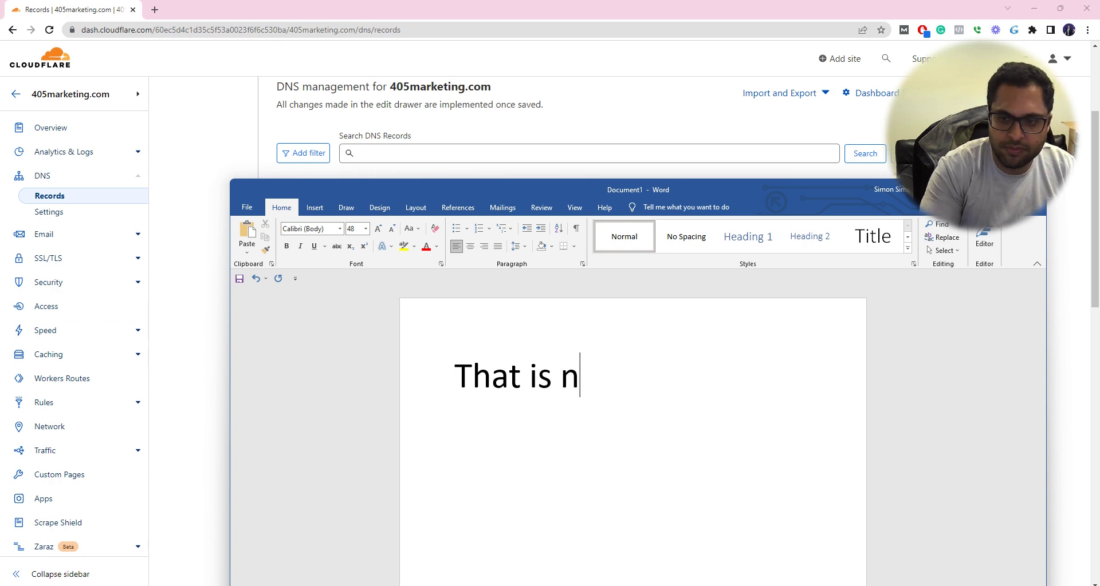
type("ot true.")
key("Return")
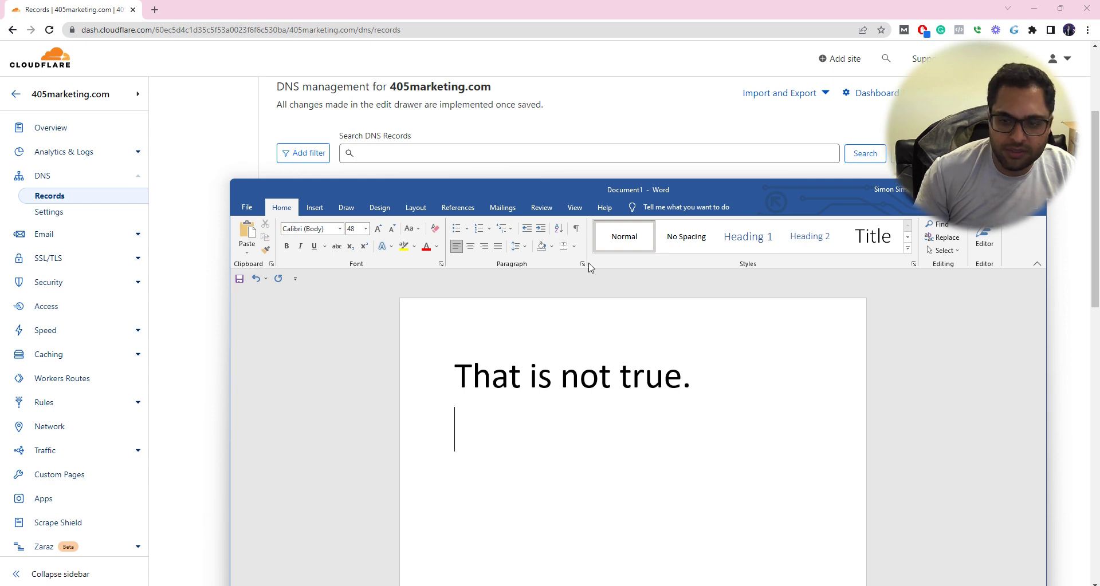
type("The MX ")
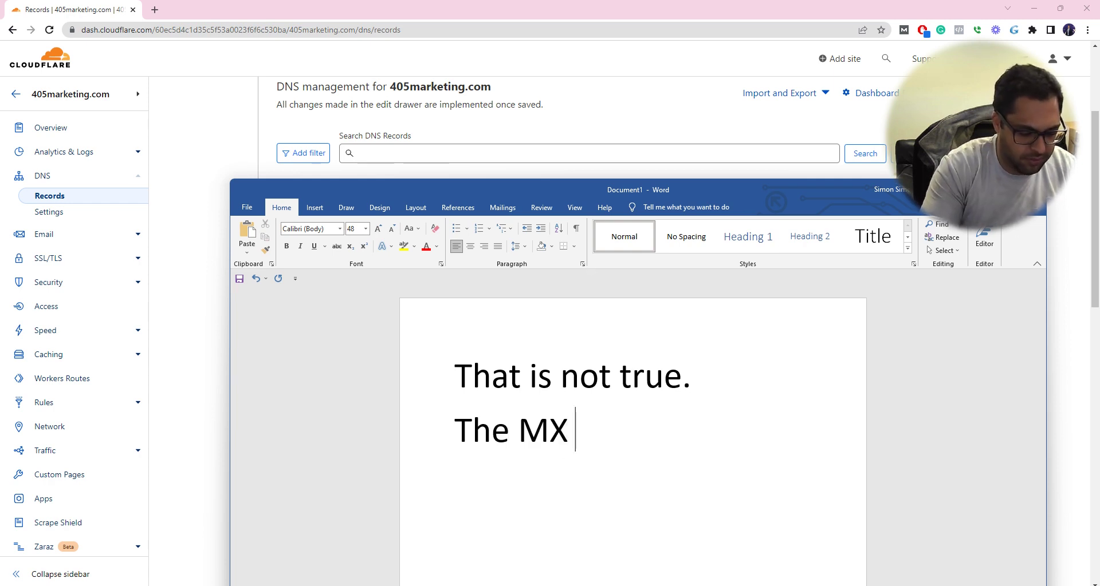
type("record is ")
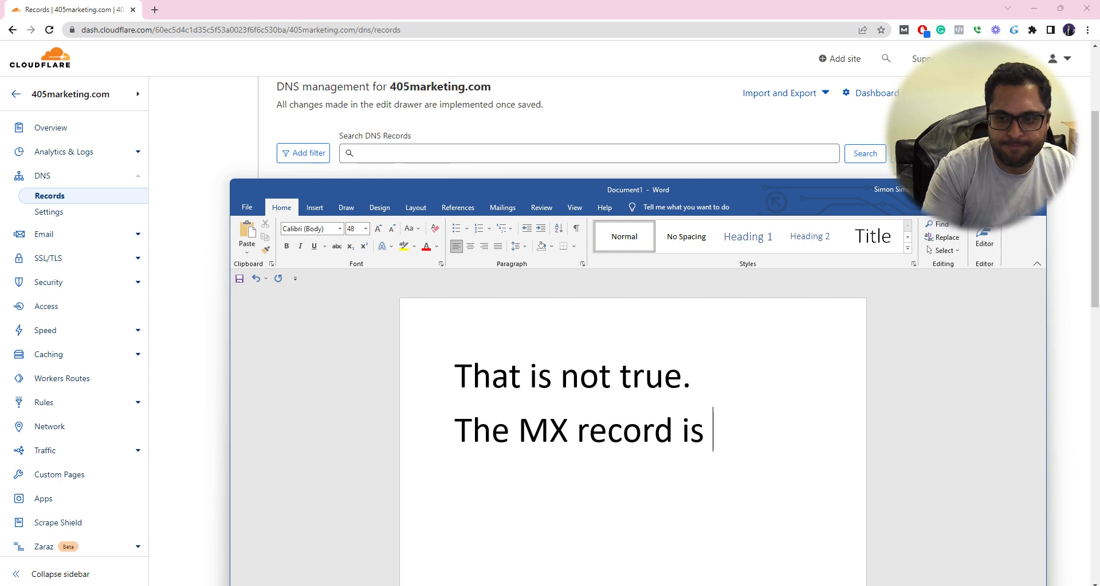
type("not Mail")
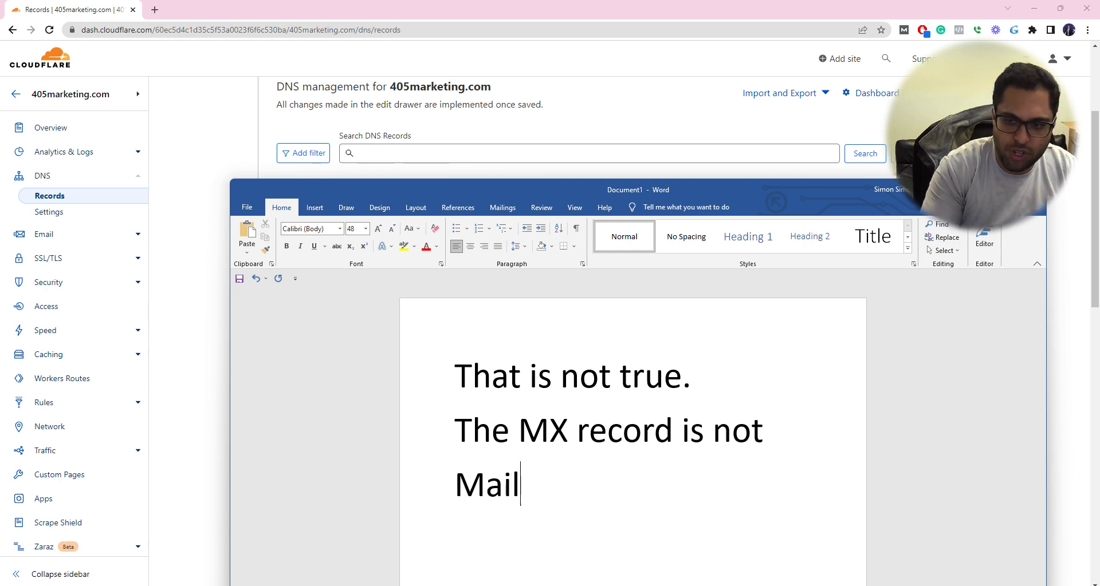
type(".domain.com")
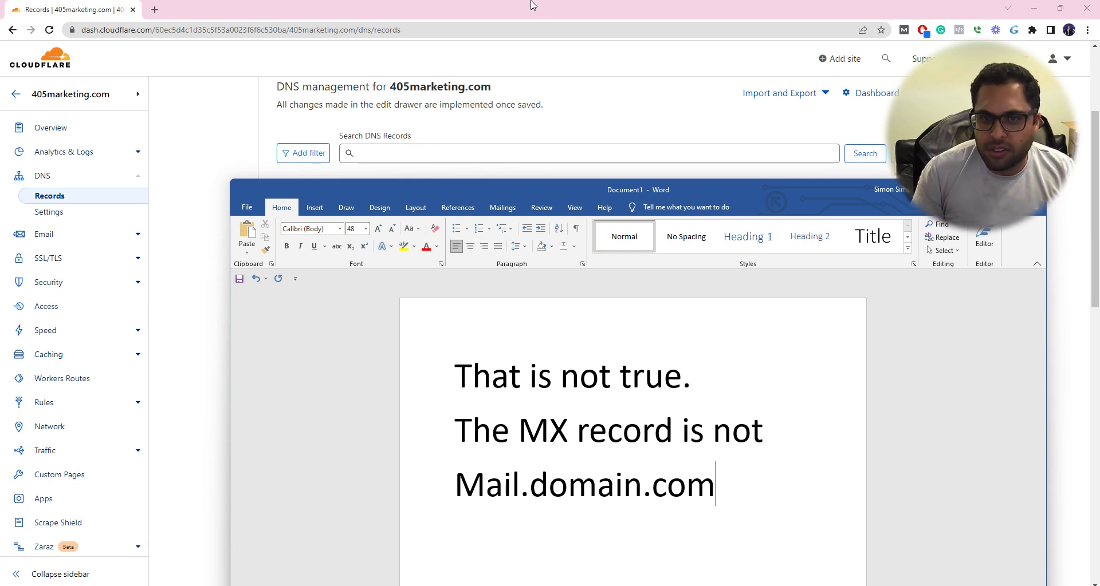
left_click(658, 13)
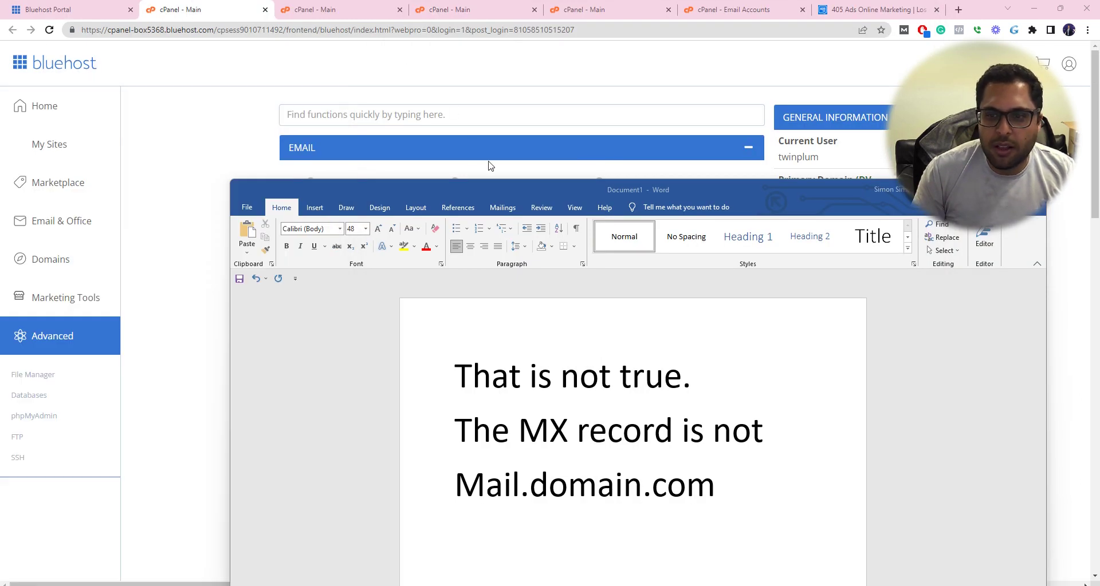
Step: Bring the Chrome window with the cPanel - Main page in front of Word
left_click(489, 167)
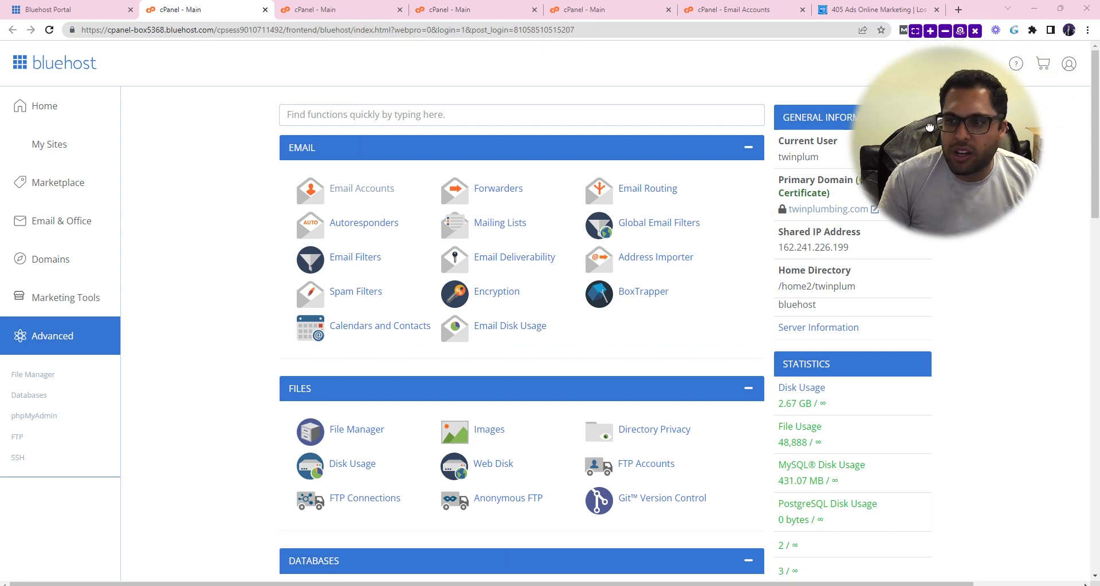
left_click_drag(978, 115, 842, 194)
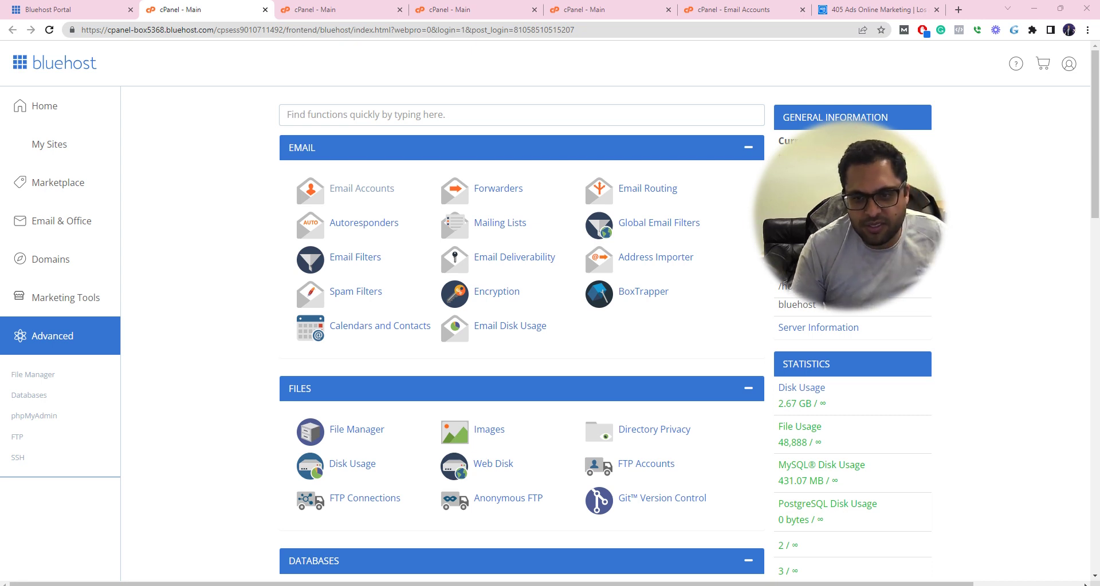
Step: Search the cPanel home page for 'zone editor' and scroll through the results
key("ctrl+f")
type("z")
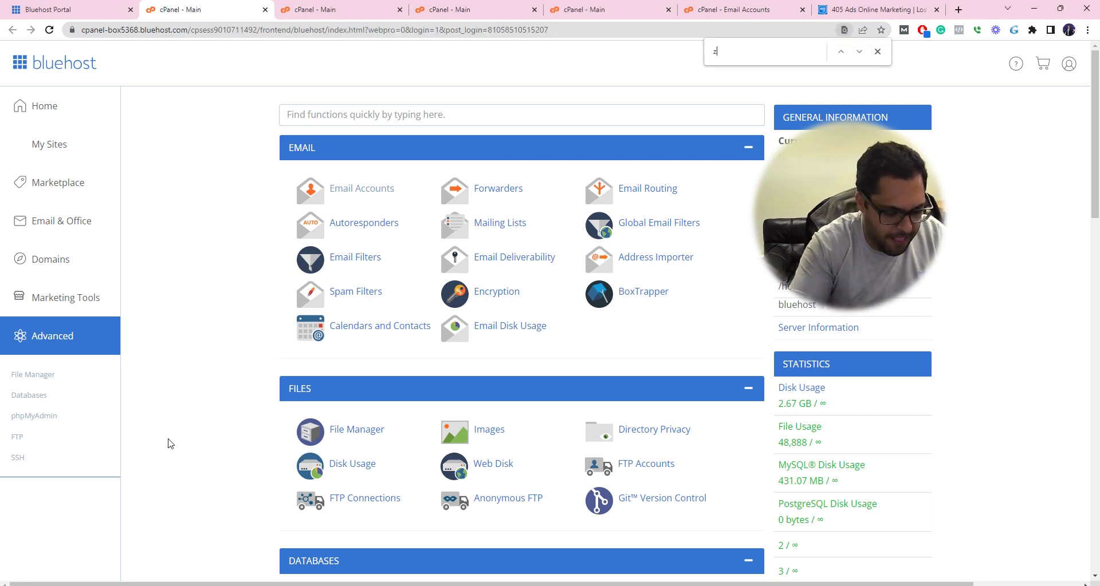
type("one editor")
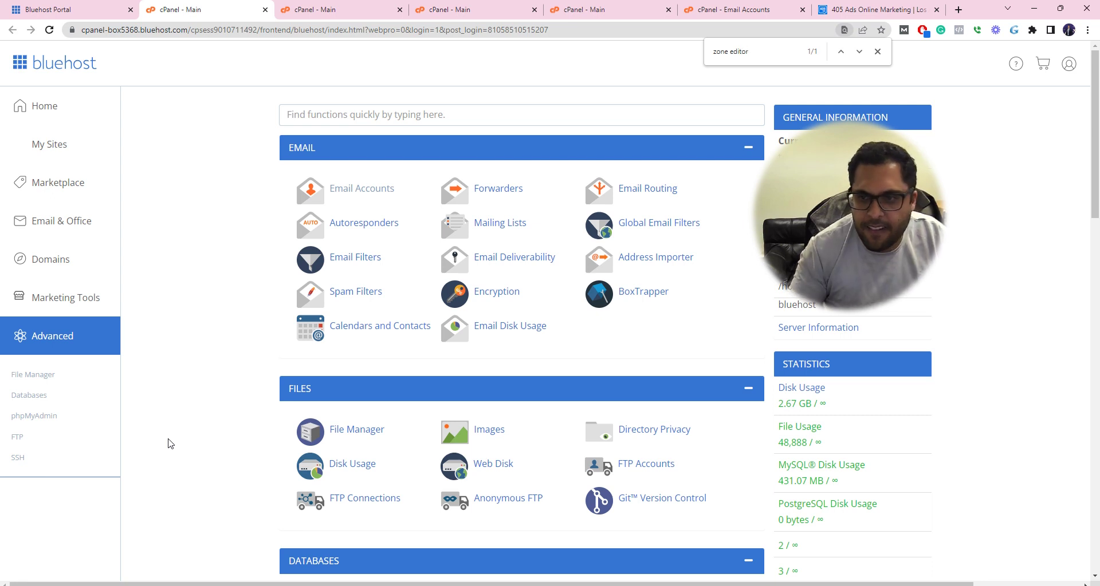
scroll(319, 433, "down", 7)
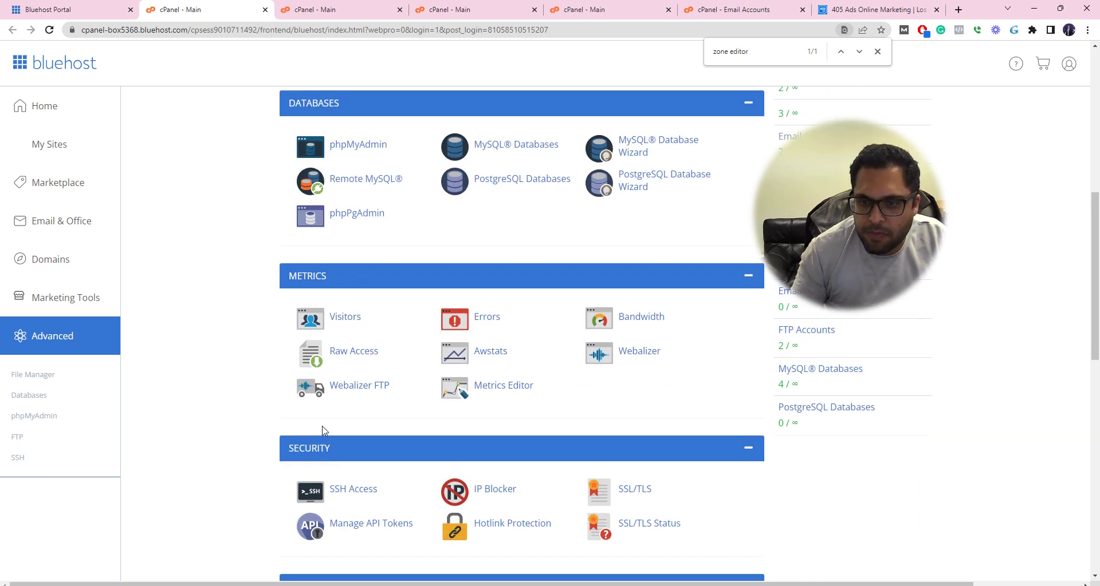
scroll(319, 433, "down", 5)
key("BackSpace")
key("BackSpace")
key("BackSpace")
key("BackSpace")
key("BackSpace")
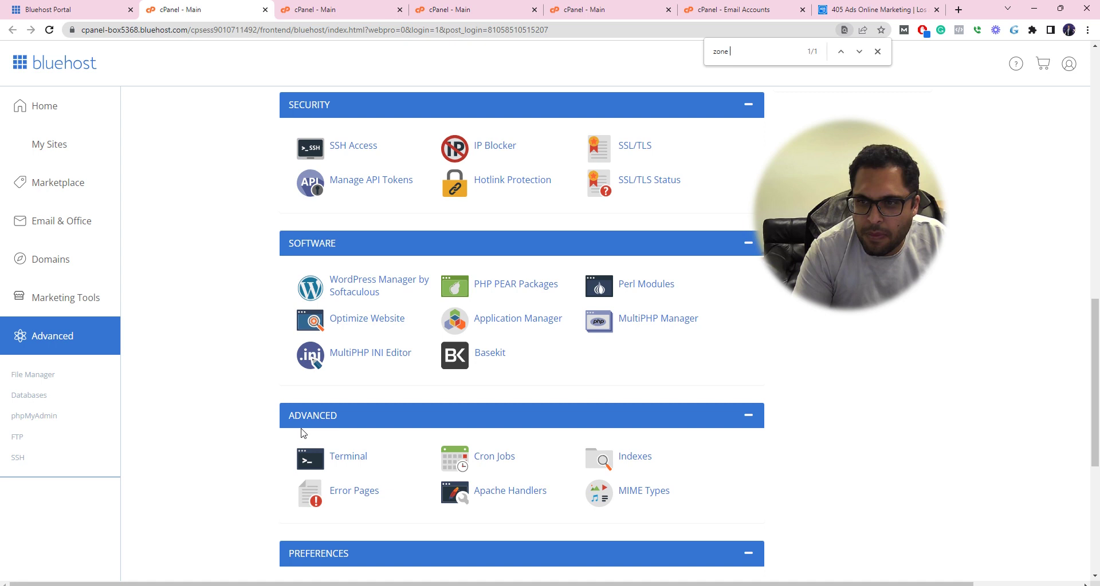
key("BackSpace")
key("BackSpace")
key("BackSpace")
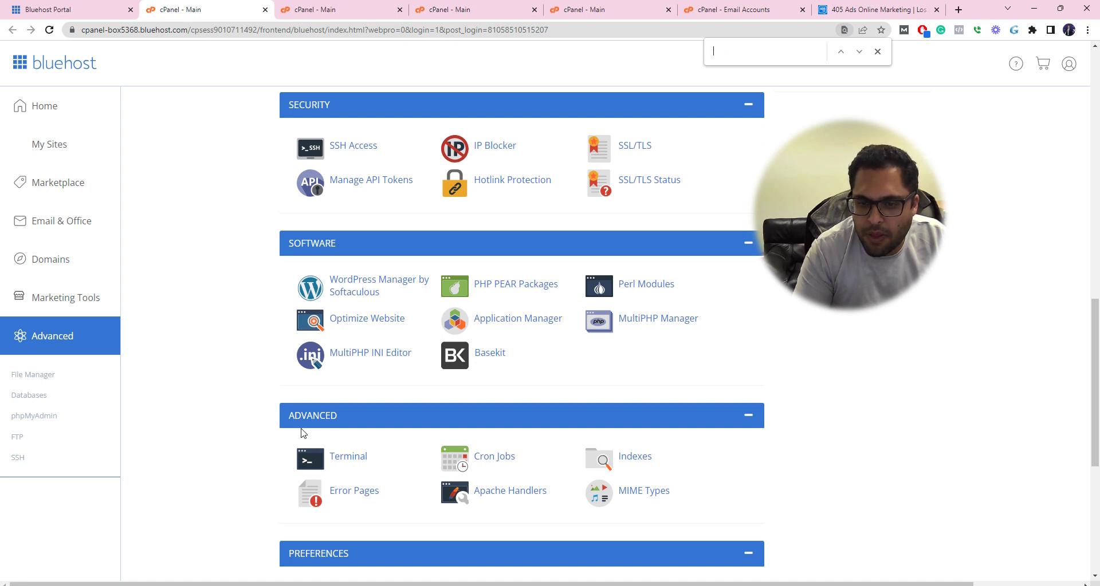
scroll(335, 447, "down", 5)
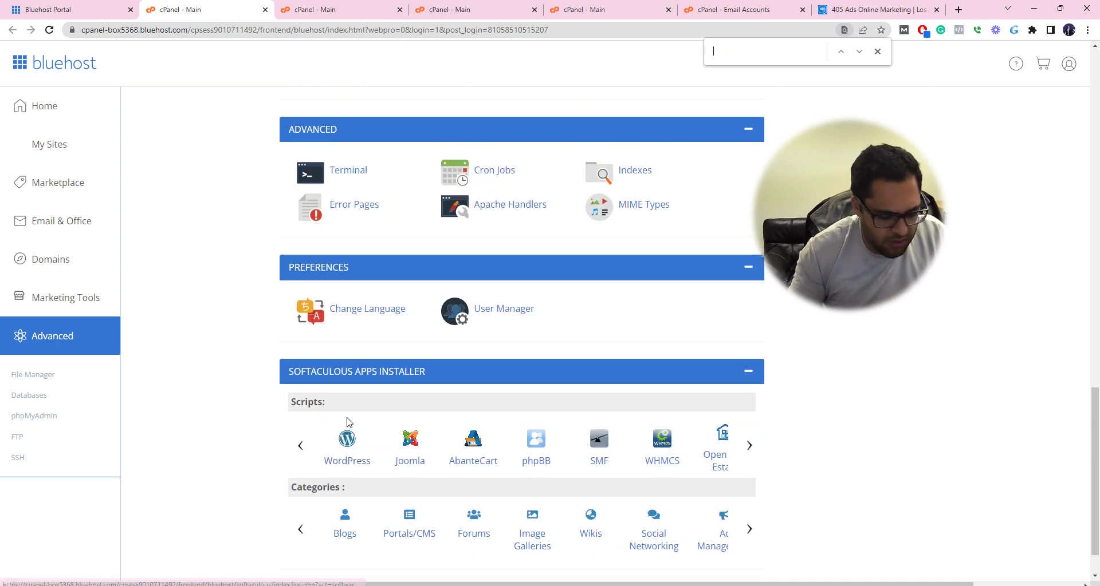
Step: Search for 'editor' and step through its 3 matches, including Metrics Editor and MultiPHP INI Editor
type("editor")
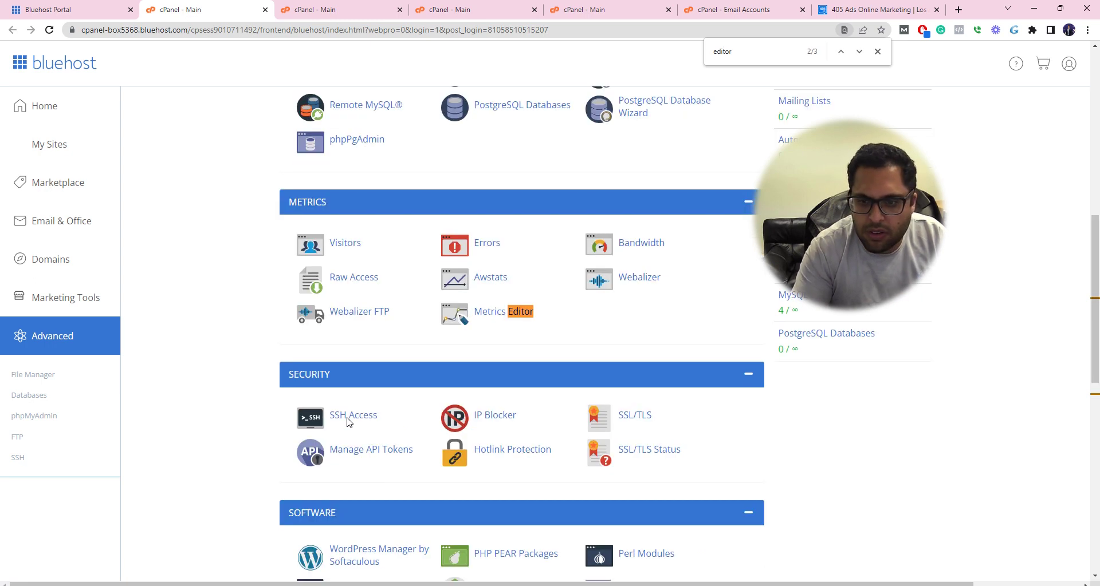
key("Return")
key("Return")
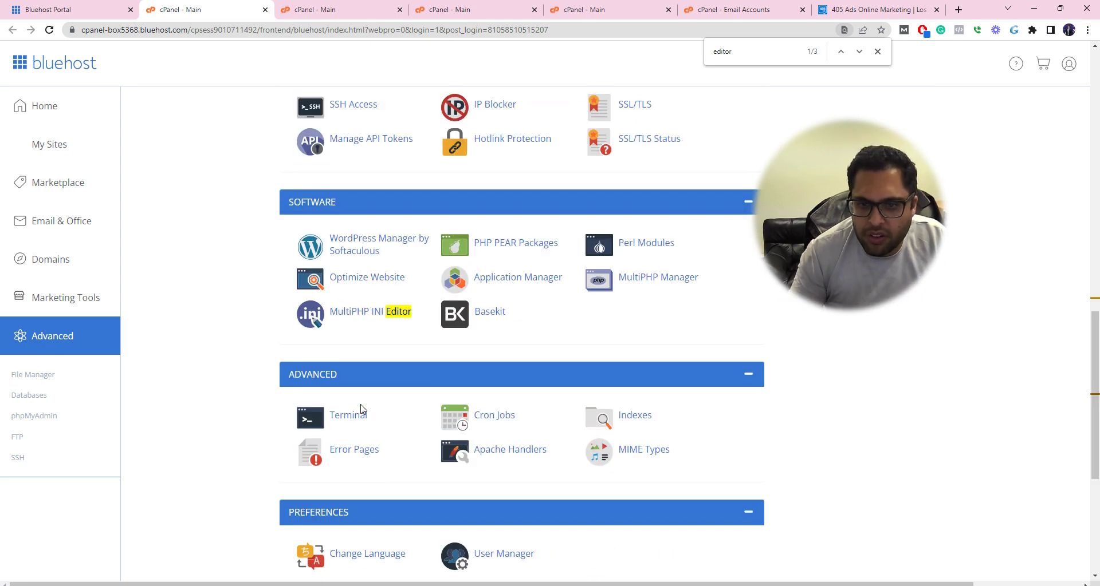
key("Return")
key("Return")
scroll(360, 409, "up", 4)
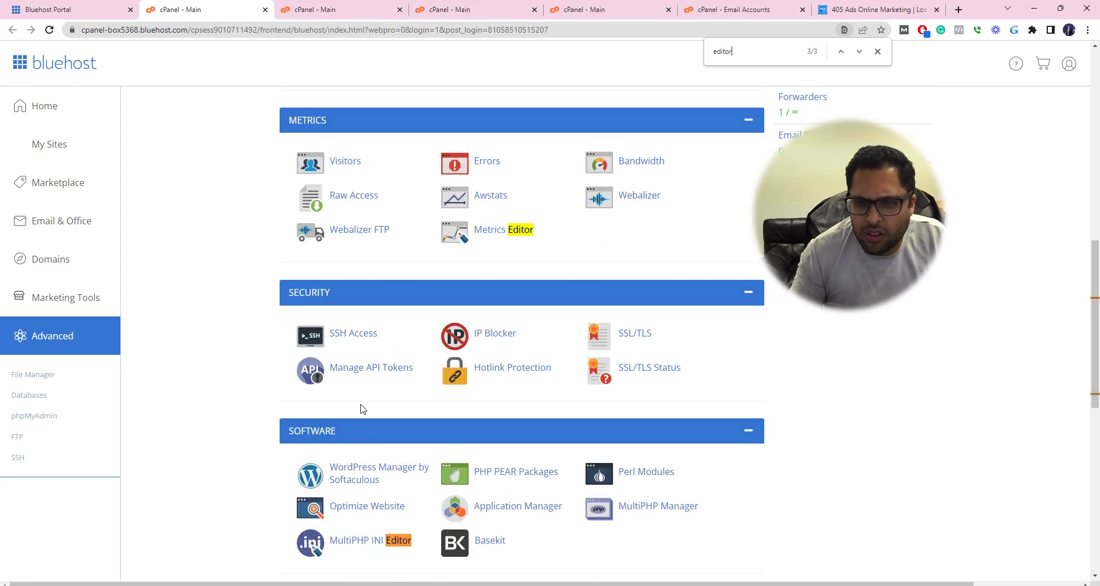
scroll(458, 275, "up", 5)
scroll(464, 238, "up", 5)
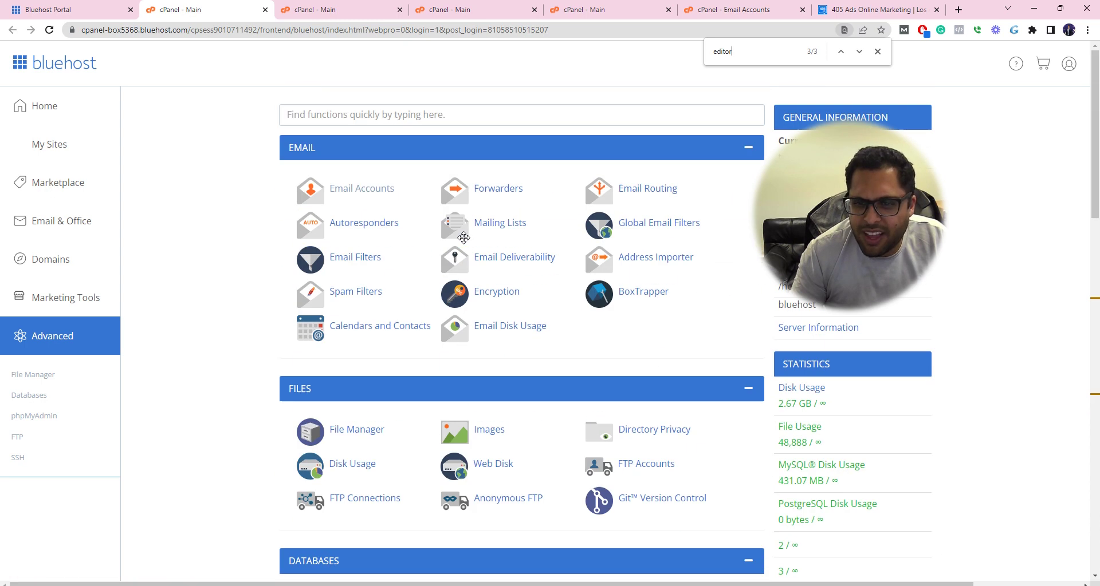